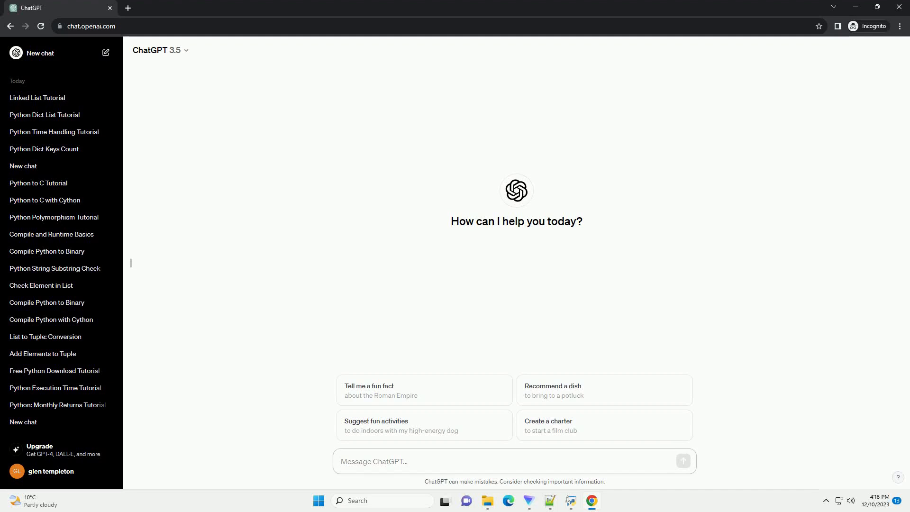
type("write an informative tutorial about creating linked list in python with code example")
Send the request for a Python linked list tutorial with a code example.
key("Return")
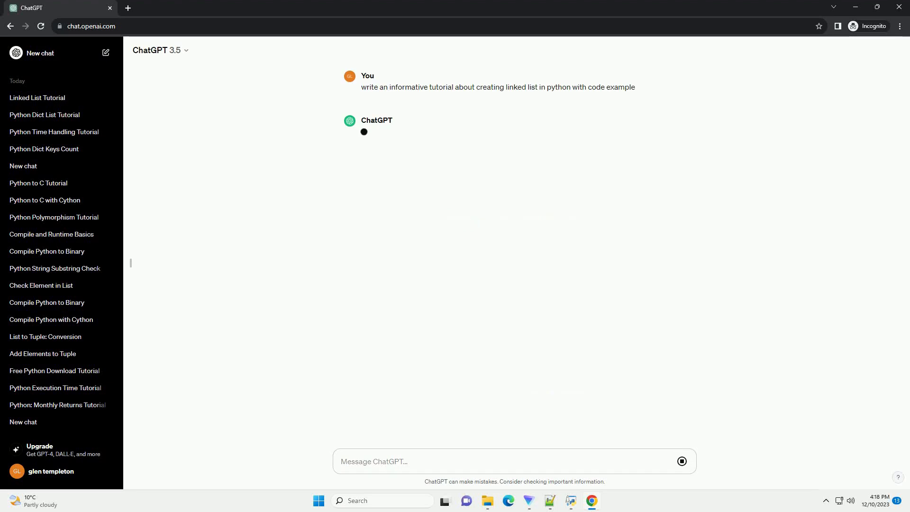